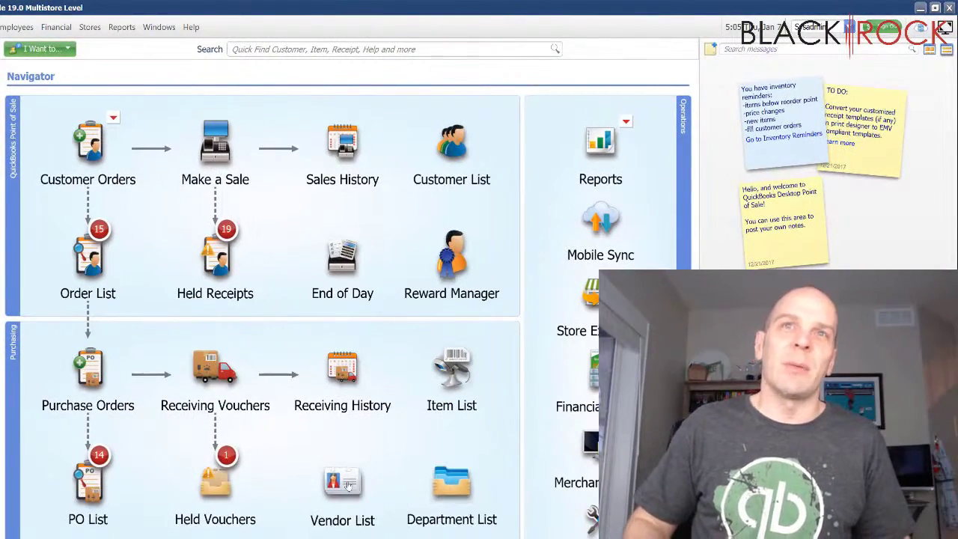
Look through the receiving history and the sales history, closing each list after viewing it
left_click(347, 370)
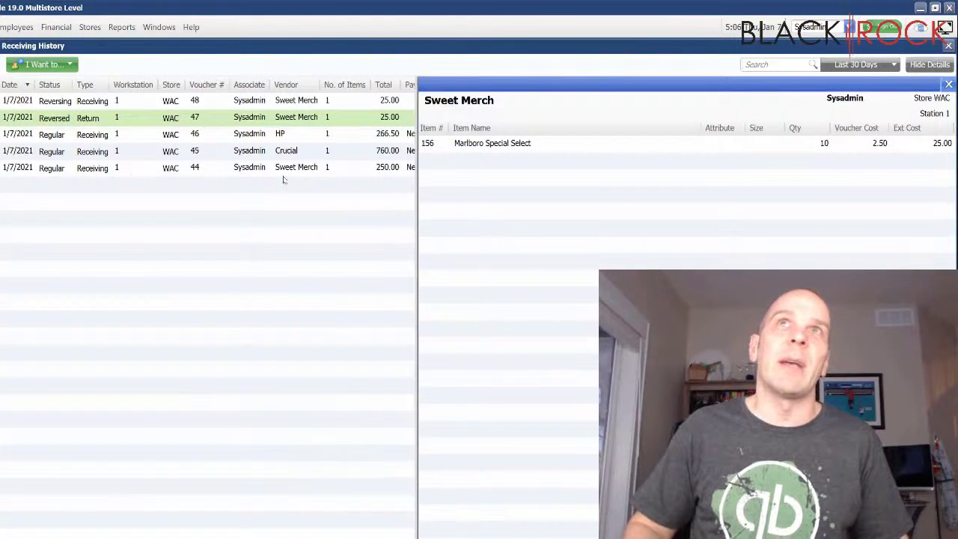
key("Escape")
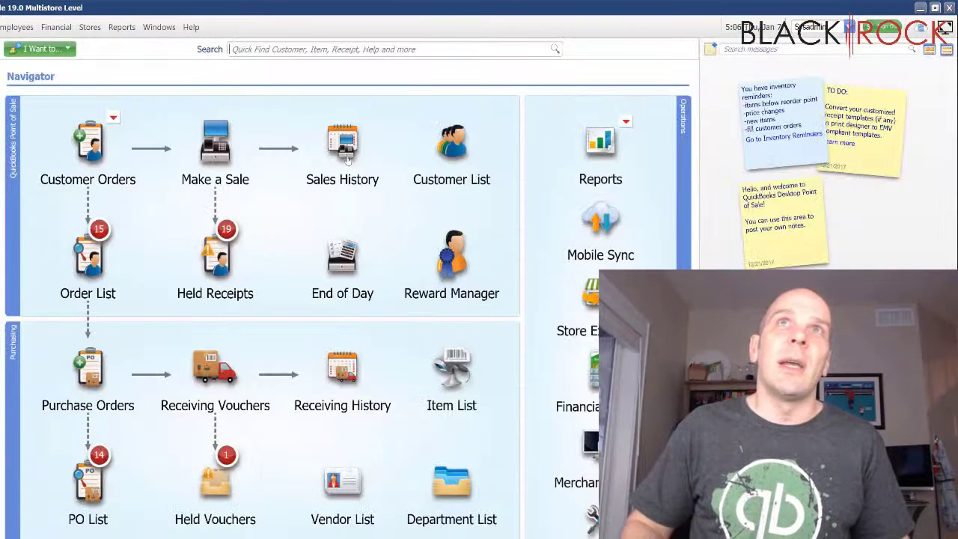
left_click(370, 163)
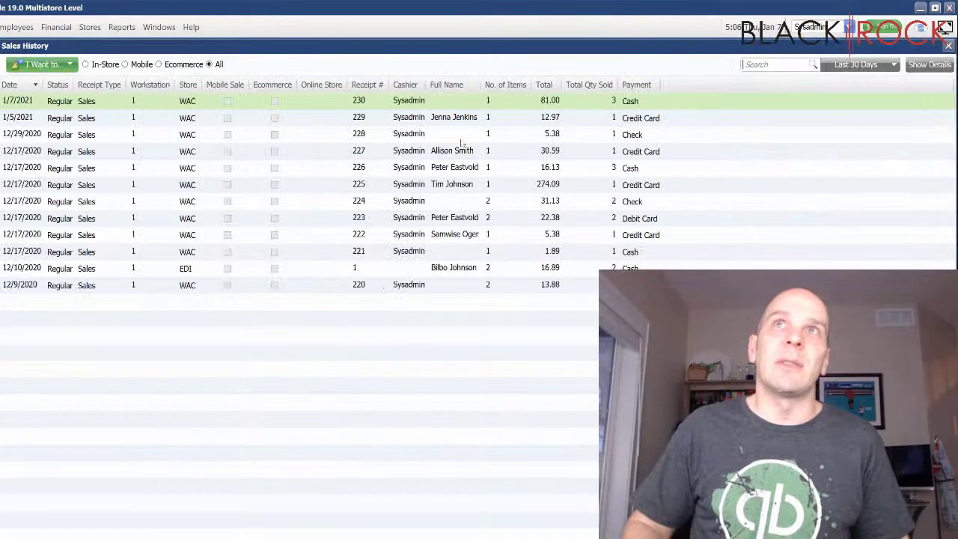
key("Escape")
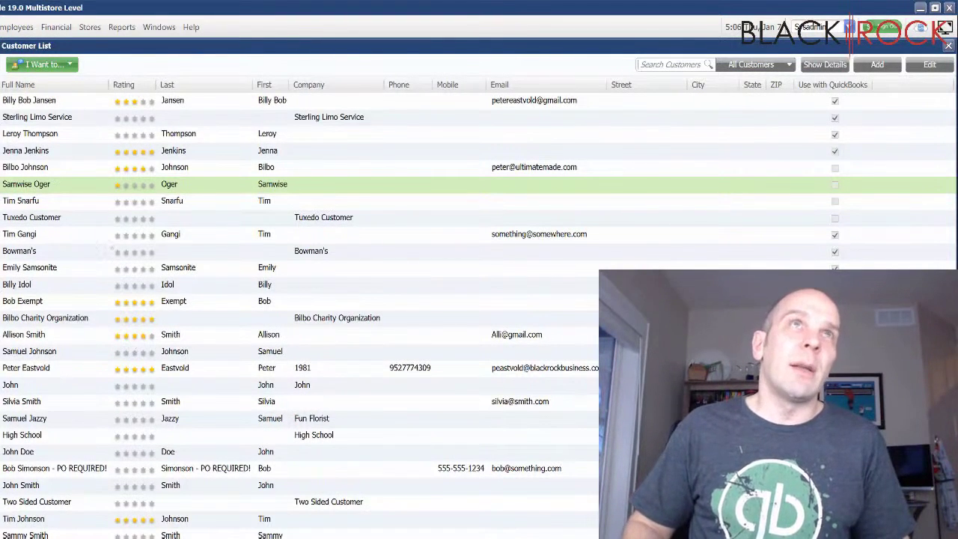
Select the block of customers from the fourth to the fifteenth row, and replace it with a single customer below the block
left_click(167, 154)
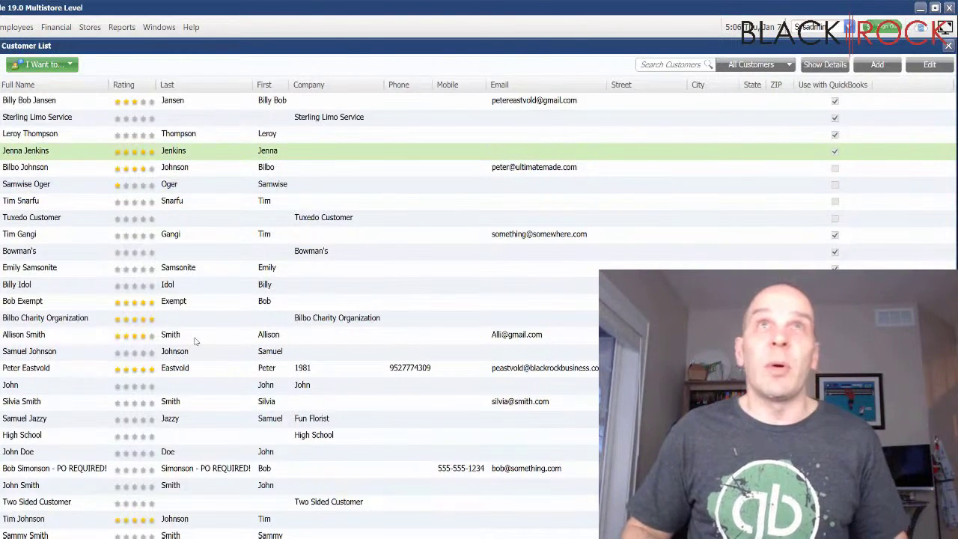
left_click(222, 341, "shift")
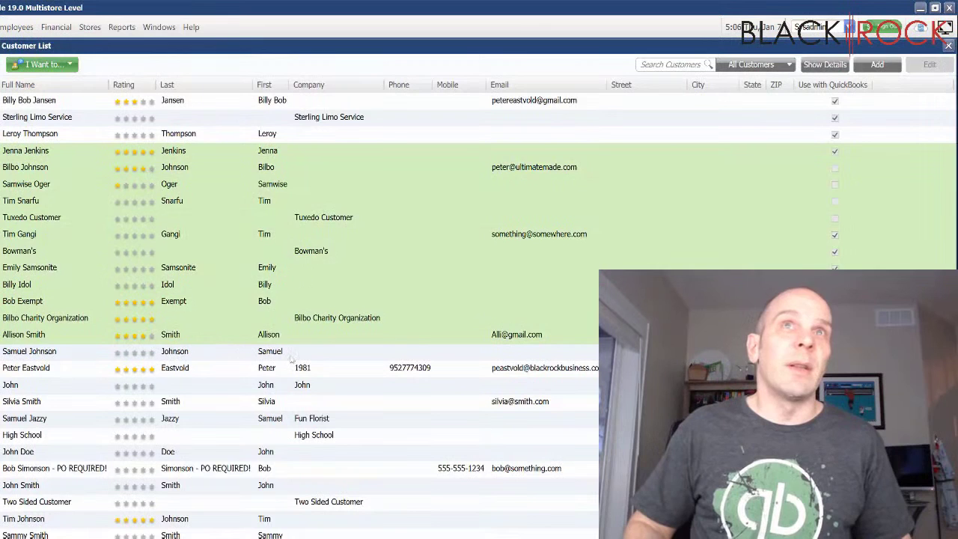
left_click(288, 405)
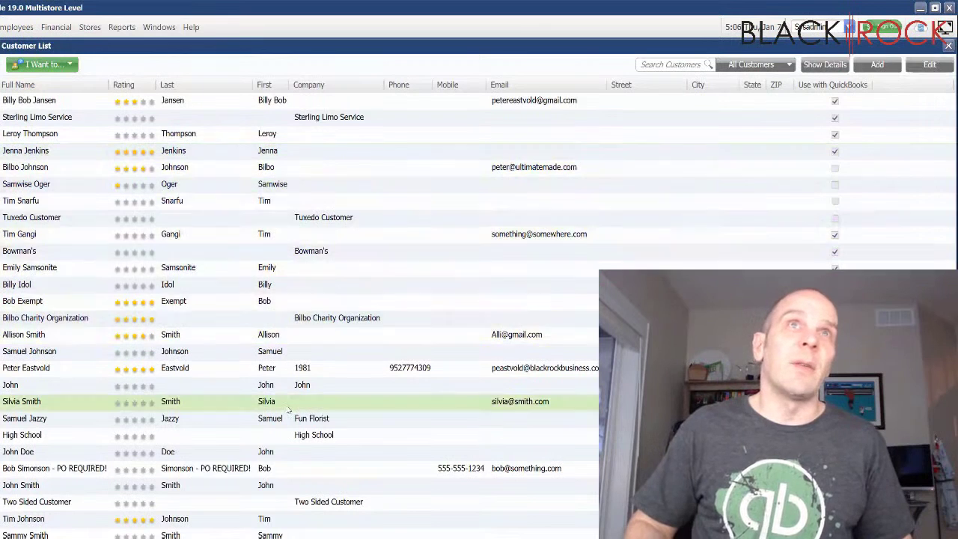
Sort the customer list by last name and select a continuous block of customers from the sixteenth to the twenty-fourth row
left_click(211, 85)
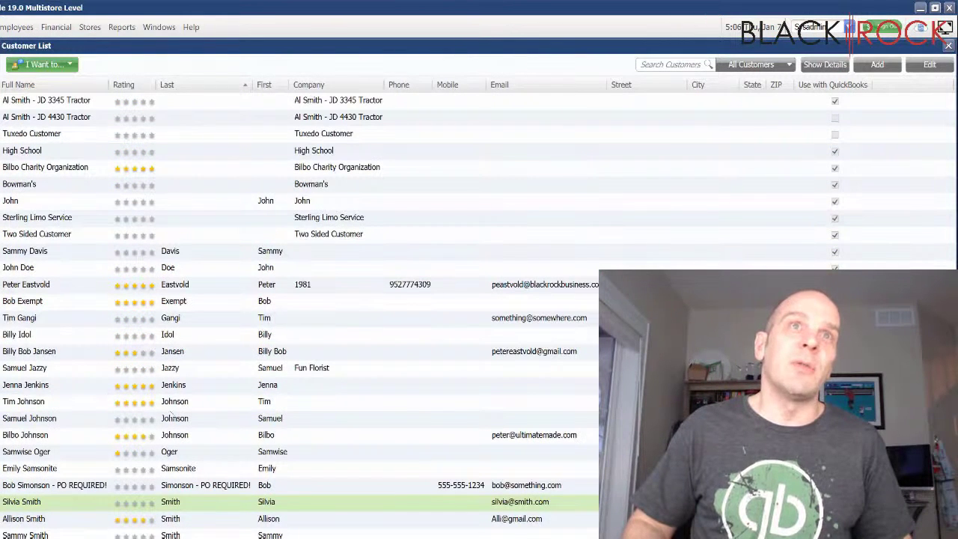
left_click(185, 357)
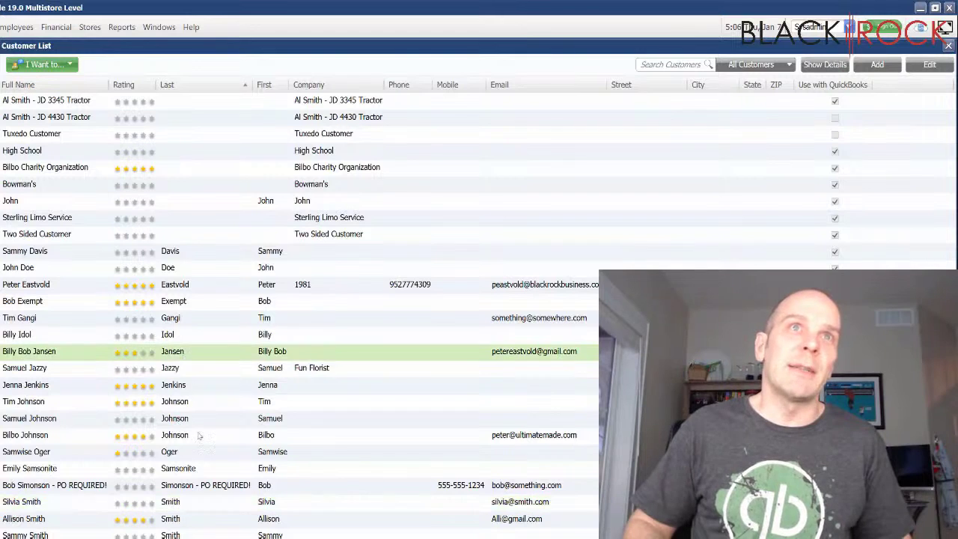
left_click(198, 438, "shift")
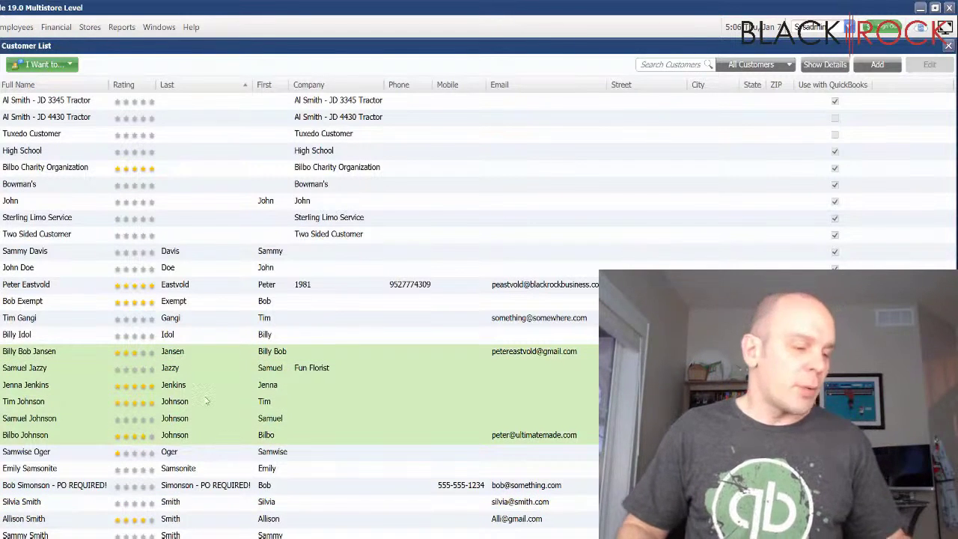
left_click(193, 488)
left_click(211, 359, "shift")
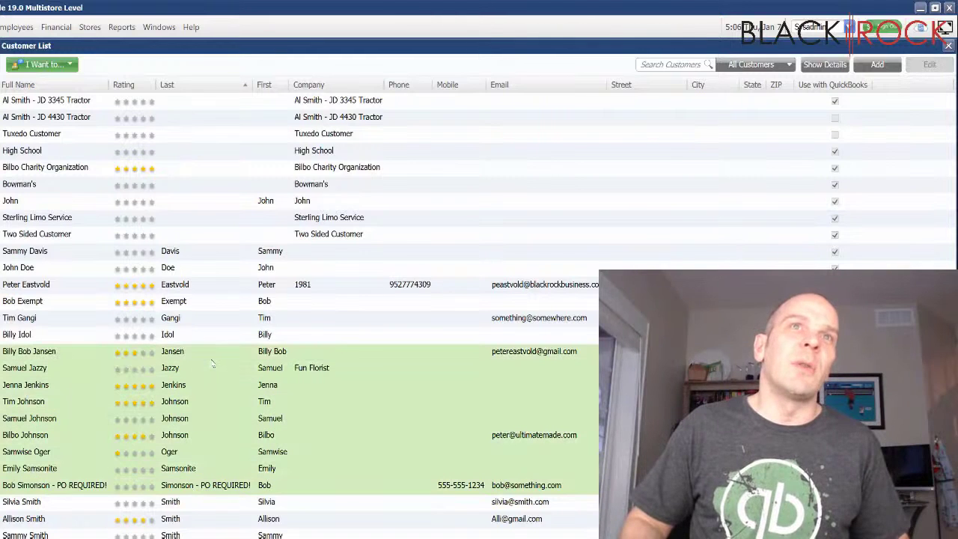
Select seven individual customers scattered between the High School row and the last visible row, and show the actions available for them
left_click(213, 534)
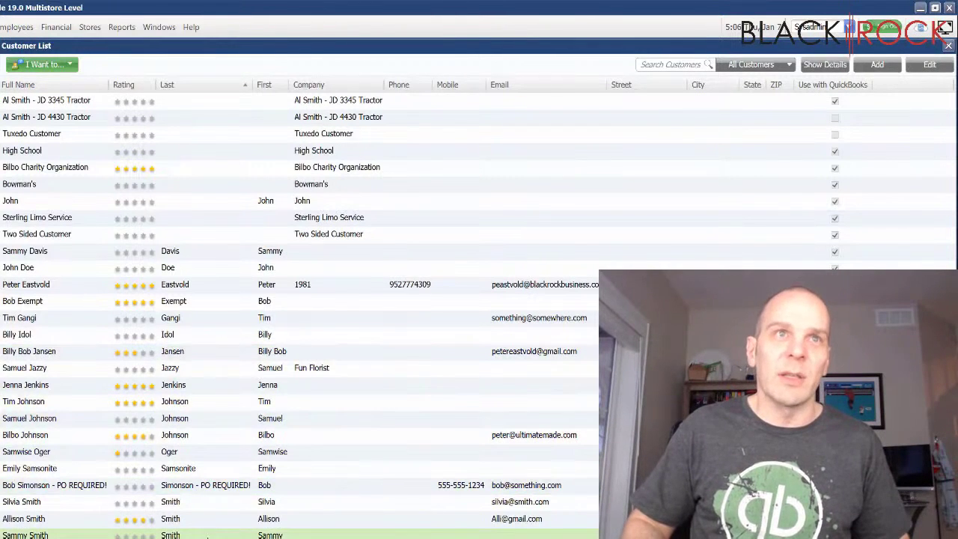
left_click(226, 384, "ctrl")
left_click(209, 338, "ctrl")
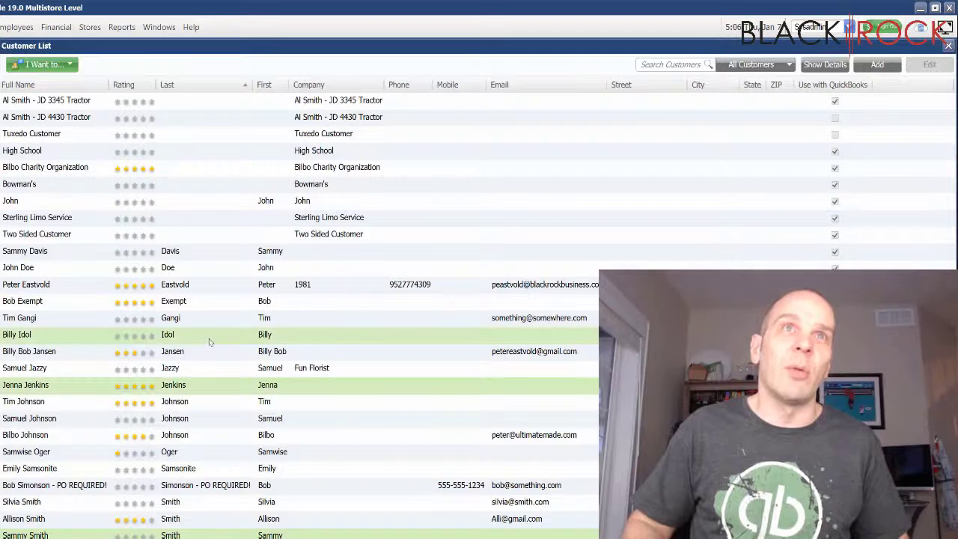
left_click(210, 320, "ctrl")
left_click(200, 284, "ctrl")
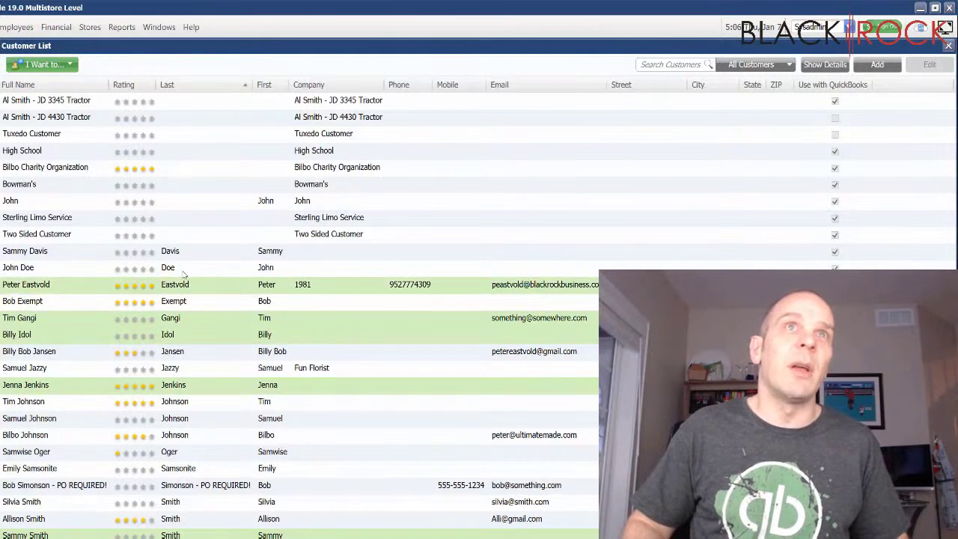
left_click(185, 203, "ctrl")
left_click(180, 150, "ctrl")
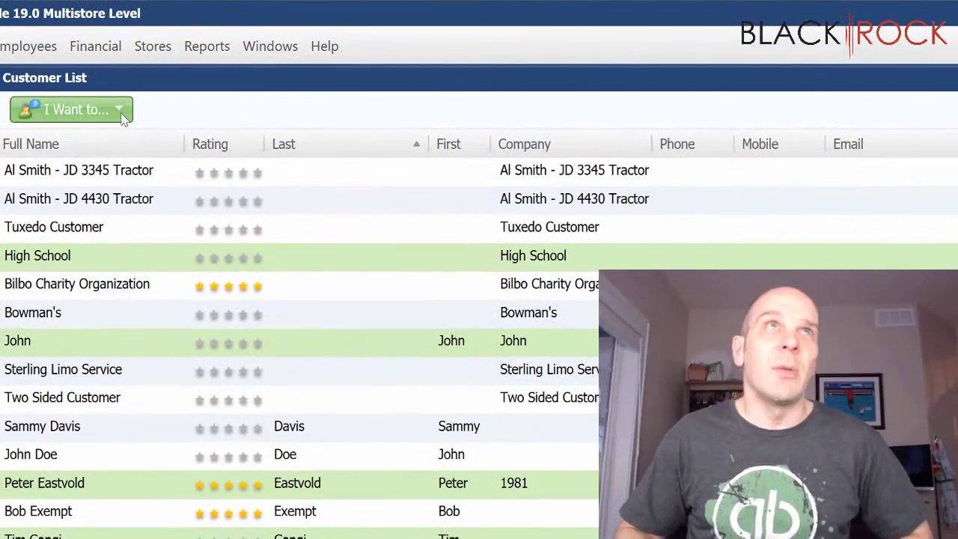
left_click(89, 109)
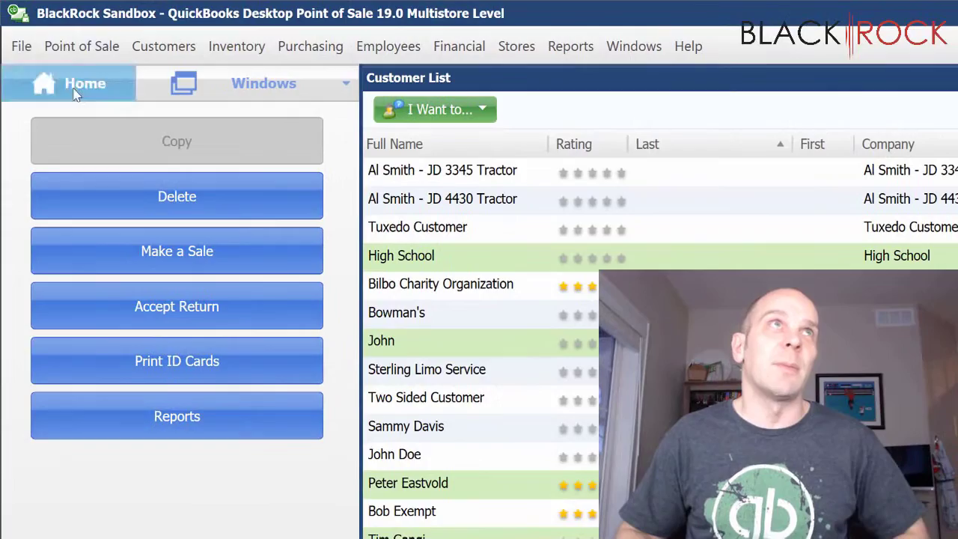
Return to the home navigator, review the actions offered in the sales history, and check the customer list
left_click(59, 92)
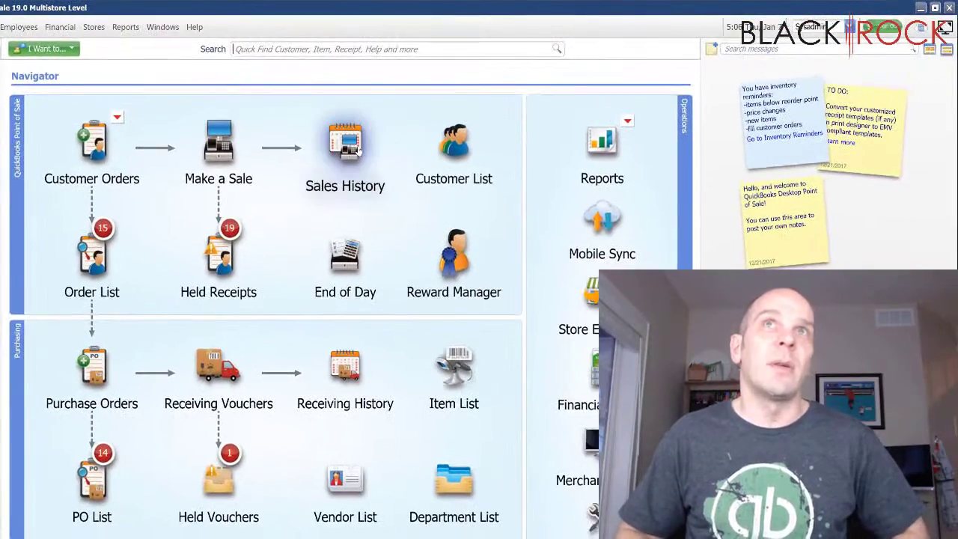
left_click(478, 166)
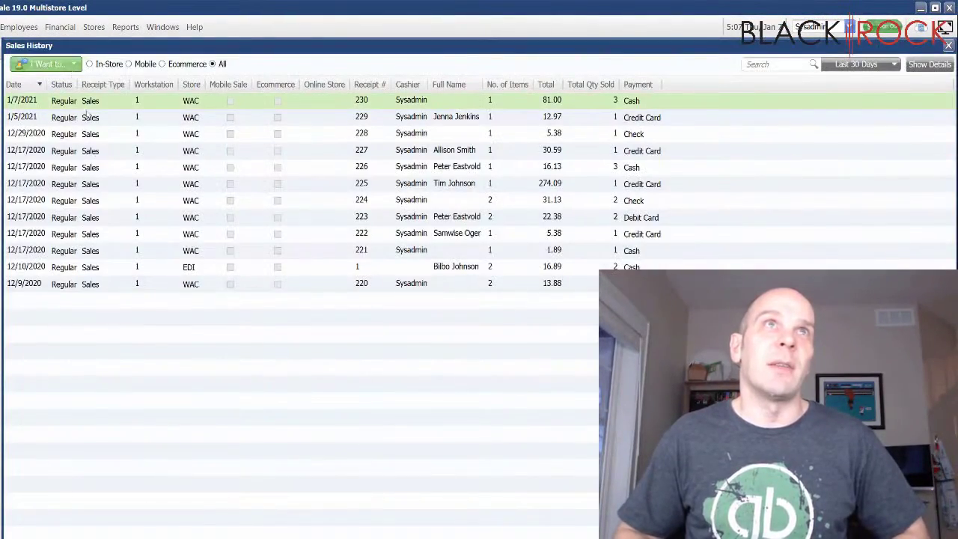
left_click(73, 65)
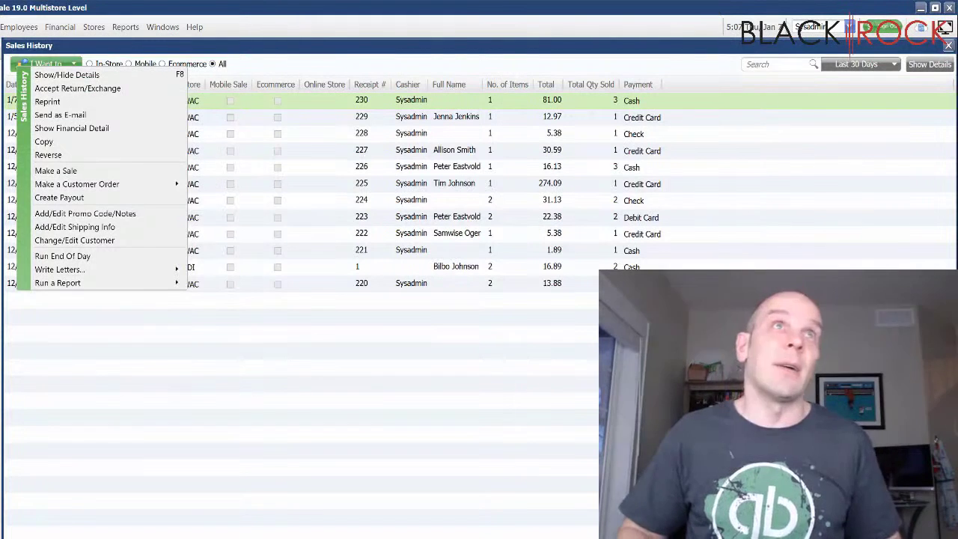
key("Escape")
key("Escape")
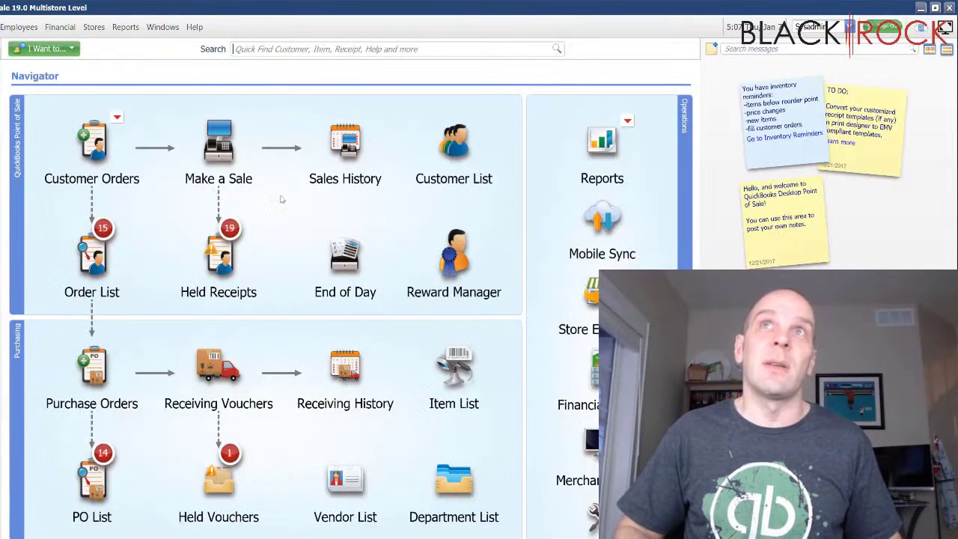
left_click(454, 149)
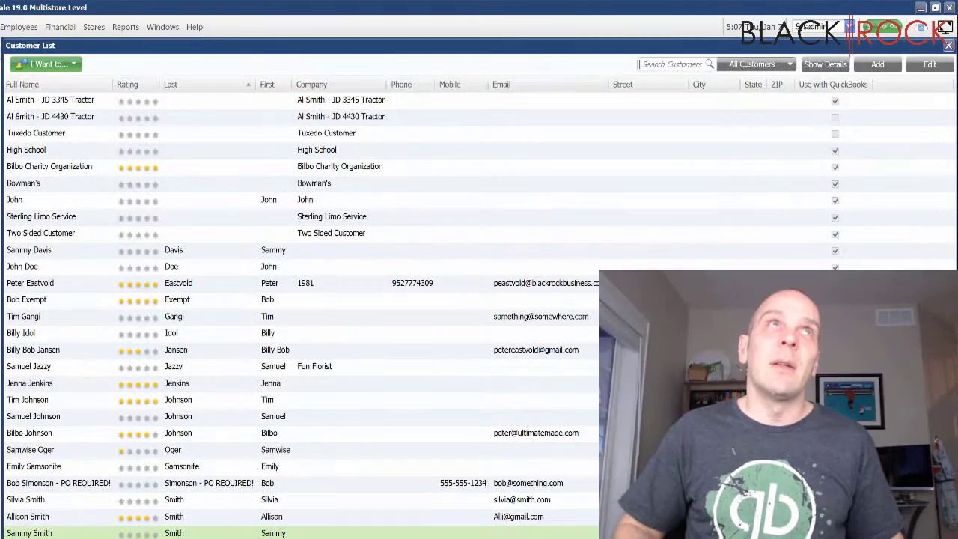
key("Escape")
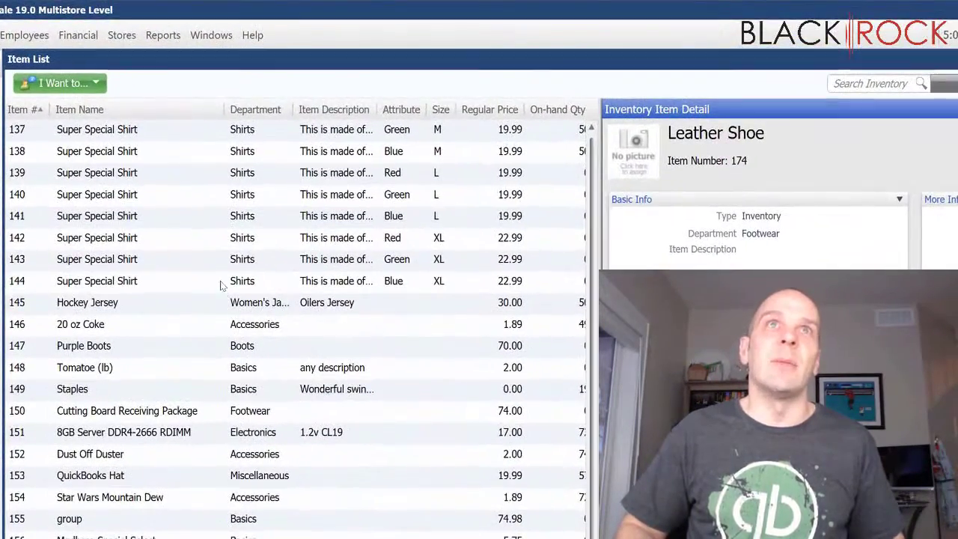
Select items 154 Star Wars Mountain Dew, 156 Marlboro Special Select and 157 Grizzly Chew Tin together in the item list
left_click(231, 259)
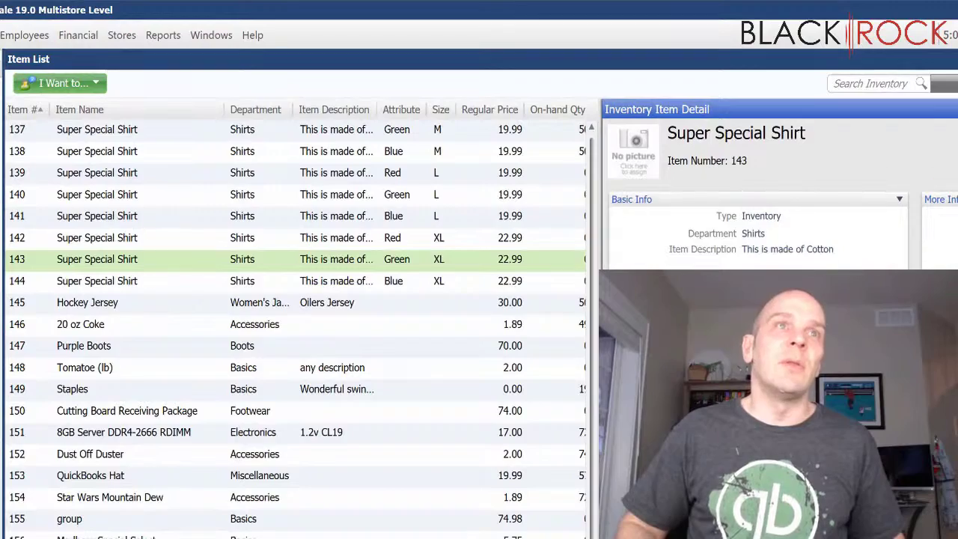
scroll(124, 517, "down", 1)
left_click(128, 483)
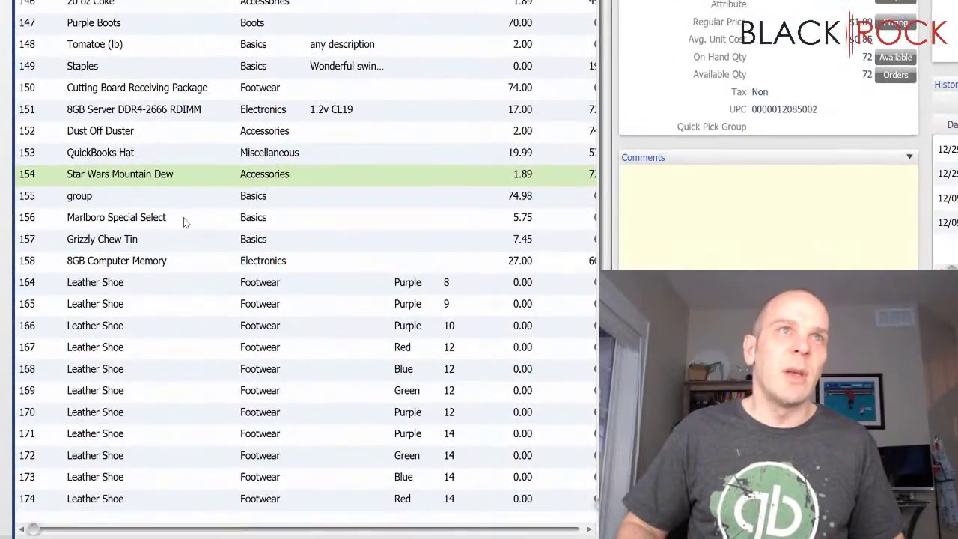
left_click(184, 222, "ctrl")
left_click(179, 238, "ctrl")
Add the eight QuickBooks Shirt items, numbers 114 through 121, to the current item selection
scroll(270, 305, "up", 7)
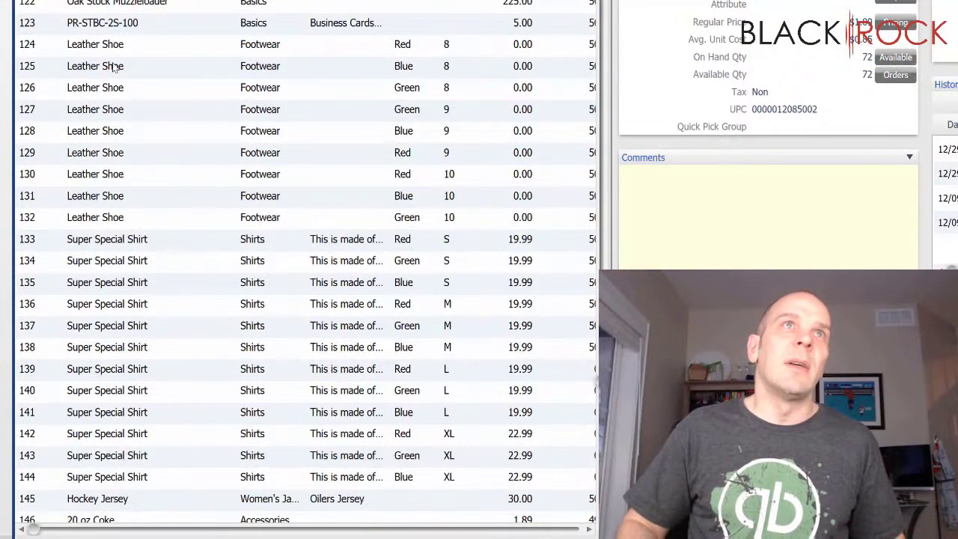
scroll(114, 66, "up", 3)
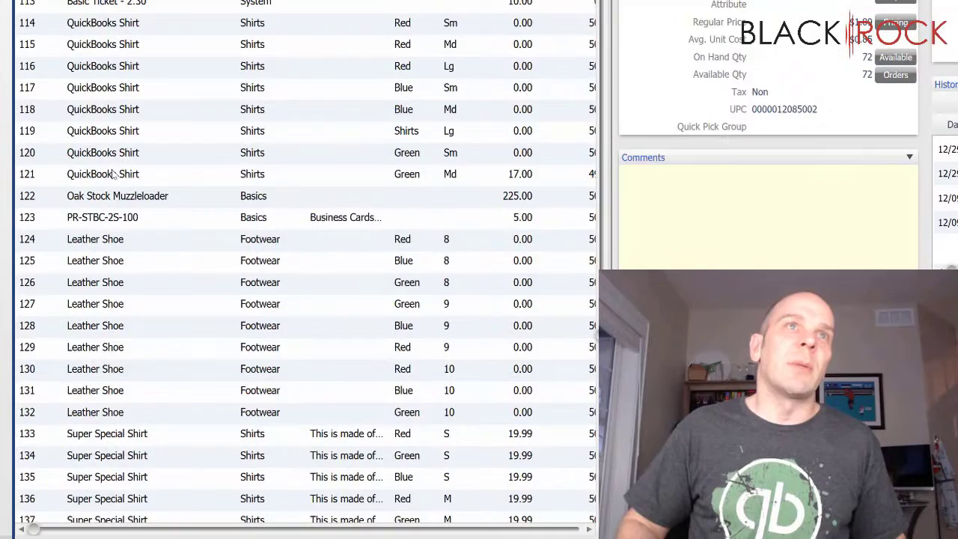
left_click(114, 175, "ctrl")
left_click(122, 155, "ctrl")
left_click(132, 134, "ctrl")
left_click(131, 110, "ctrl")
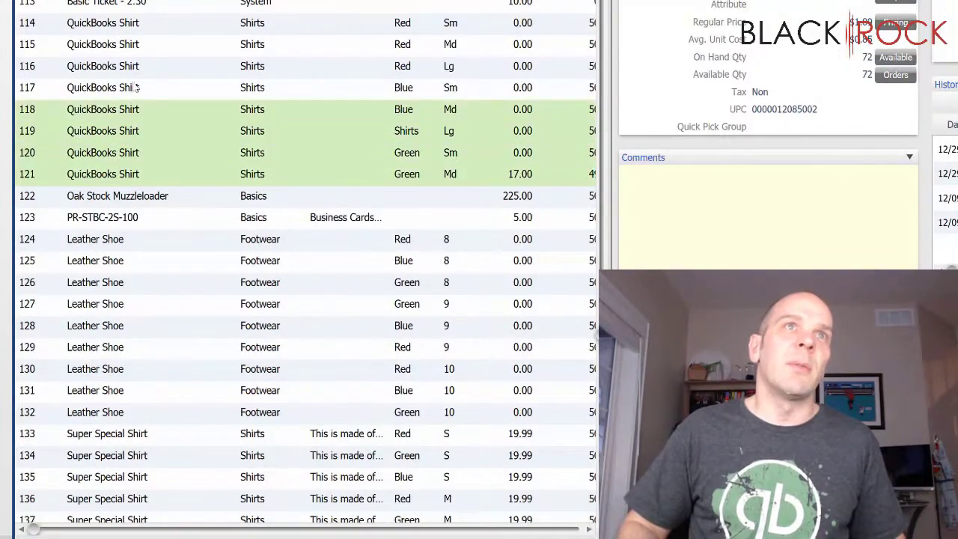
left_click(137, 89, "ctrl")
left_click(142, 69, "ctrl")
left_click(146, 45, "ctrl")
left_click(152, 23, "ctrl")
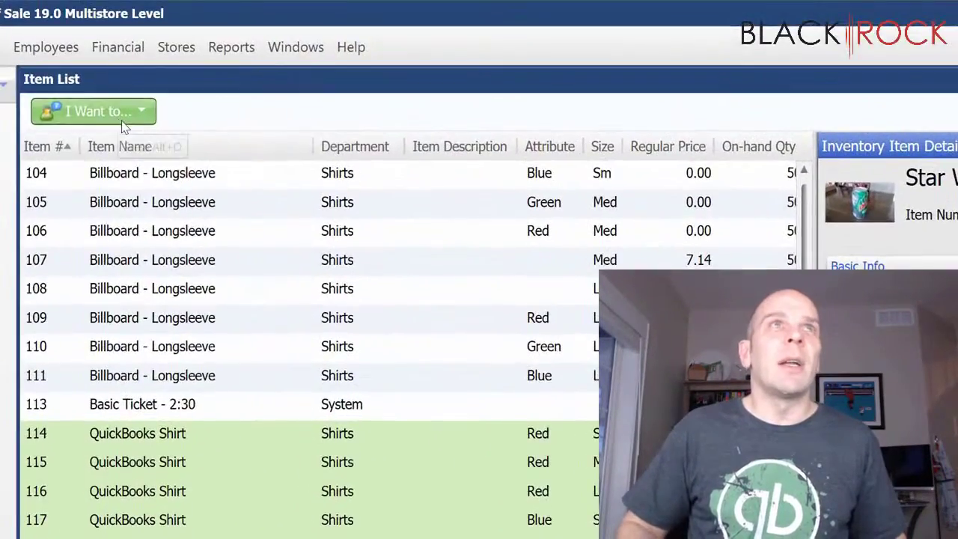
Start an export to Excel from the item list, limited to the selected inventory items, and continue to the destination settings
left_click(113, 110)
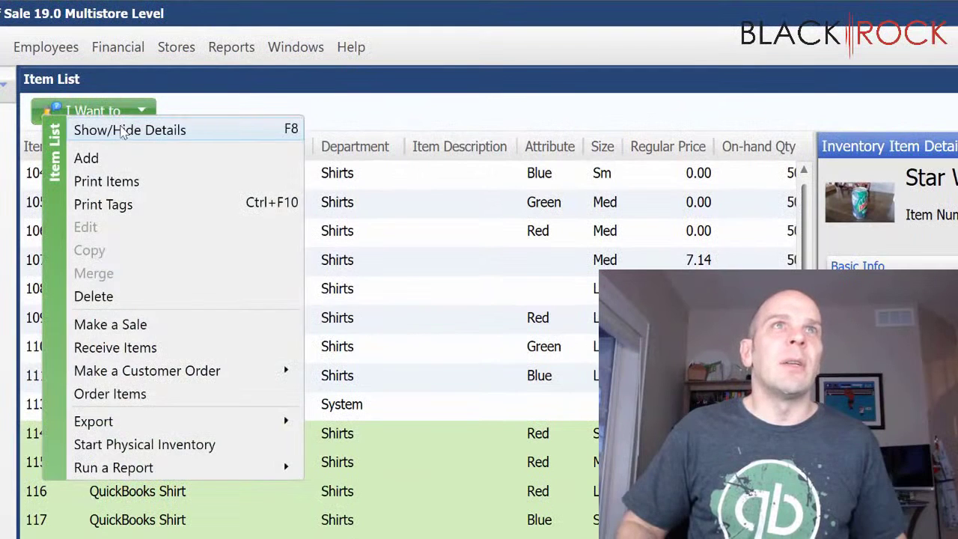
mouse_move(234, 421)
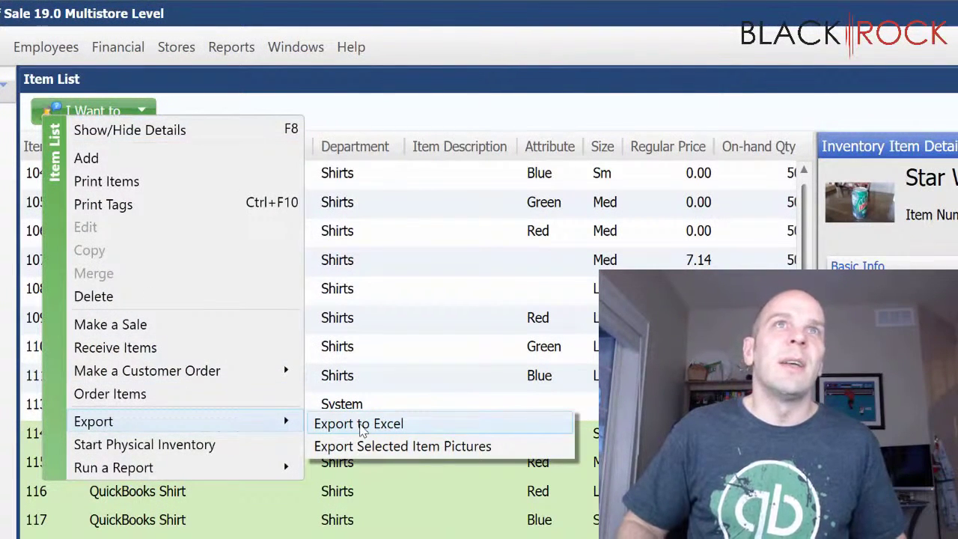
left_click(361, 428)
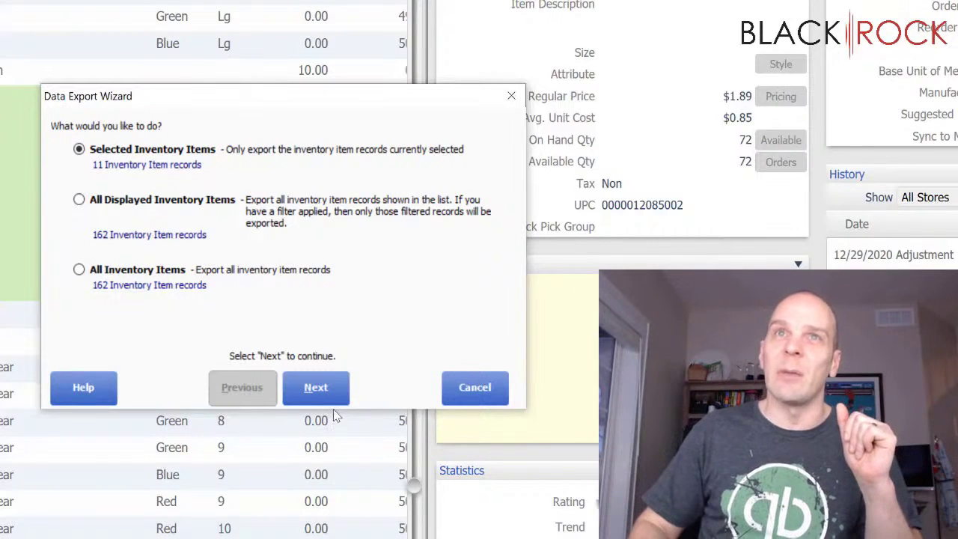
left_click(289, 383)
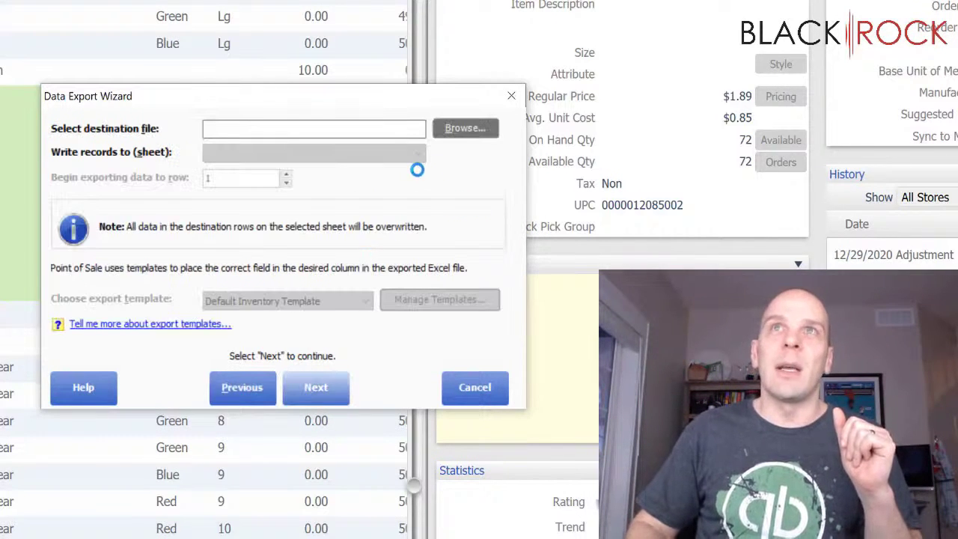
Set the export's destination file to a file named Special Items in the Documents folder
left_click(461, 135)
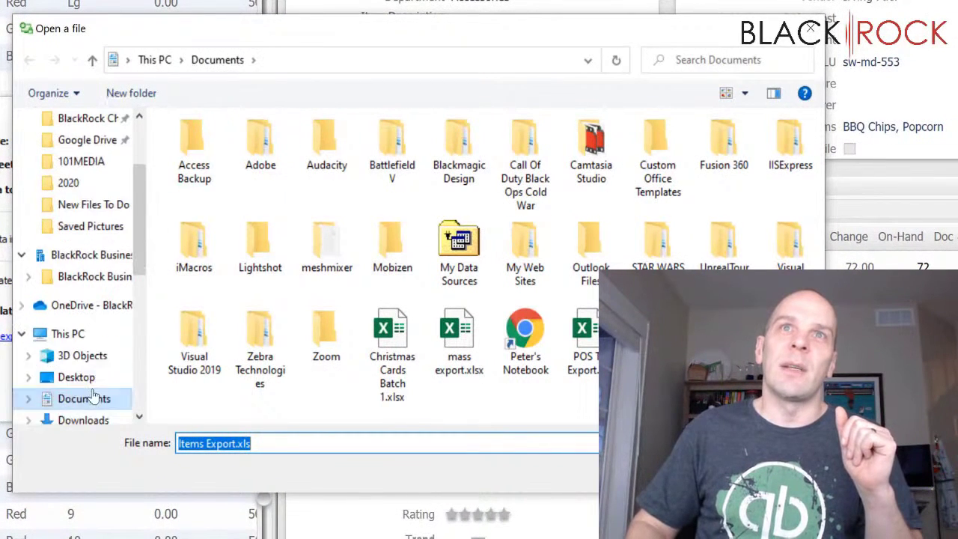
left_click(269, 443)
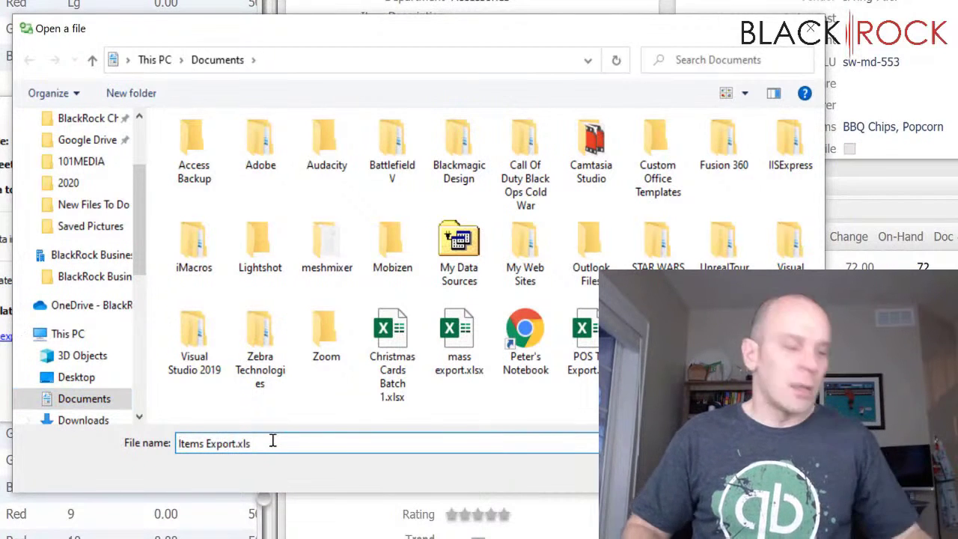
key("ctrl+a")
type("AS")
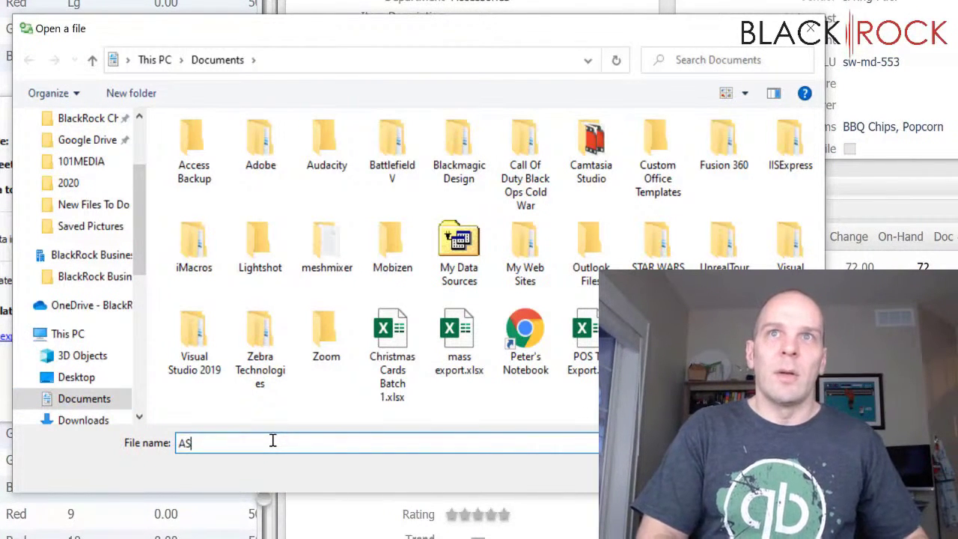
type("Specia")
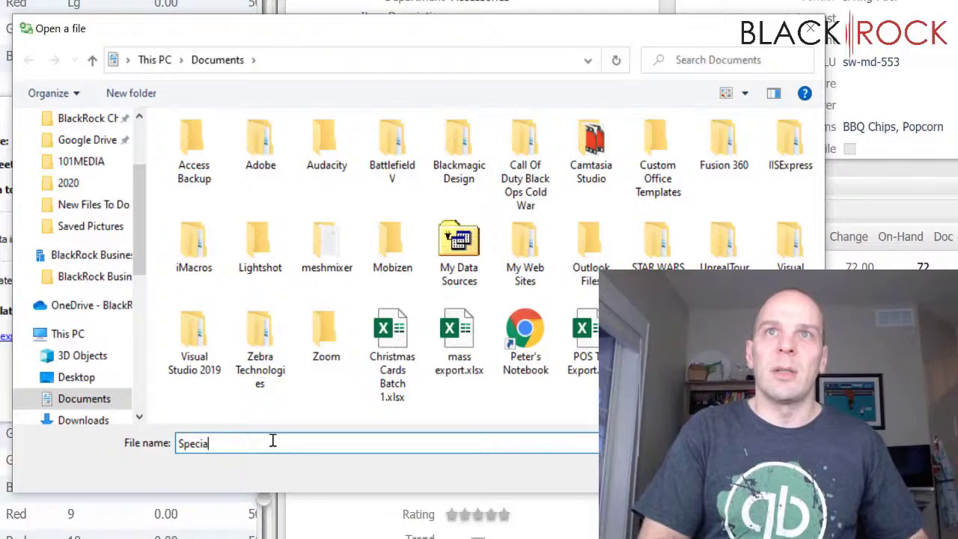
type("l Items")
key("Return")
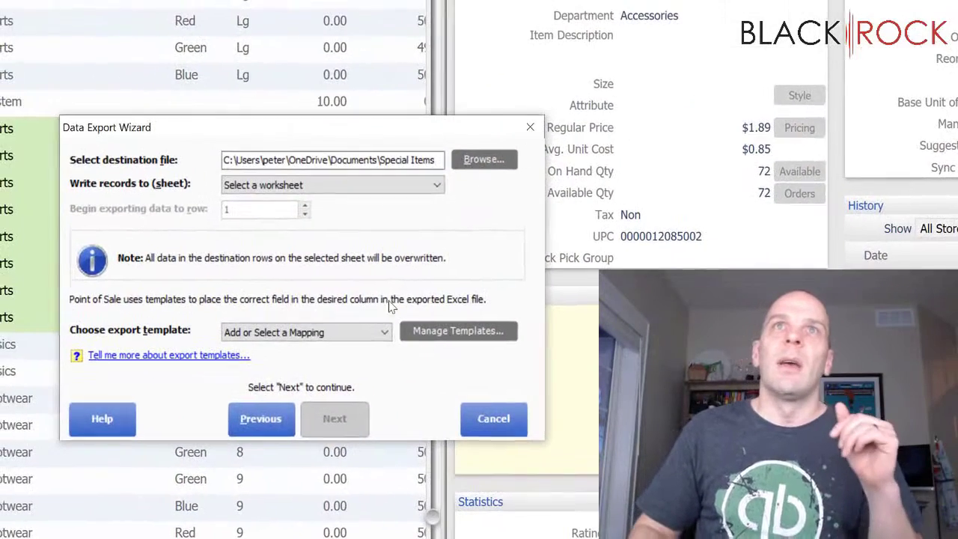
Write the records to Sheet1 using the Default Inventory Template and run the export
left_click(386, 187)
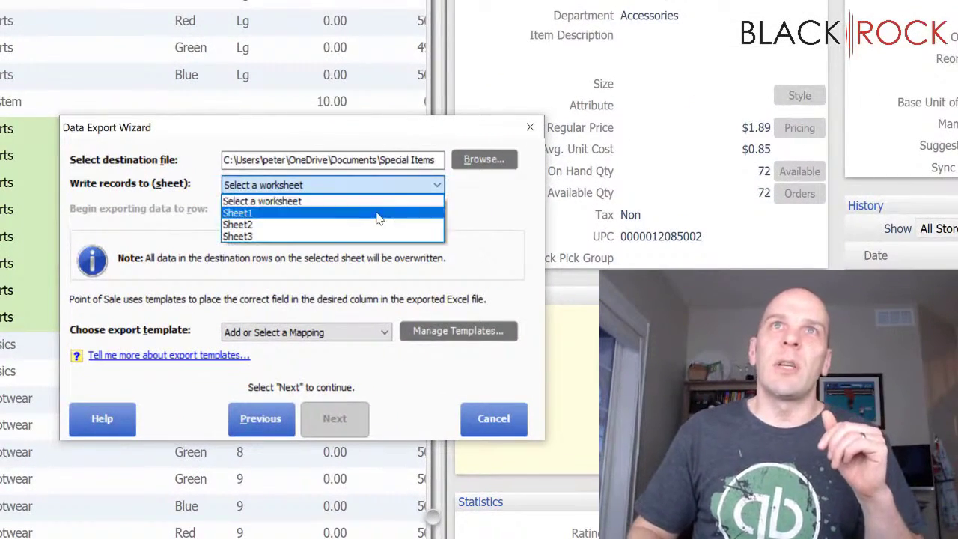
left_click(379, 212)
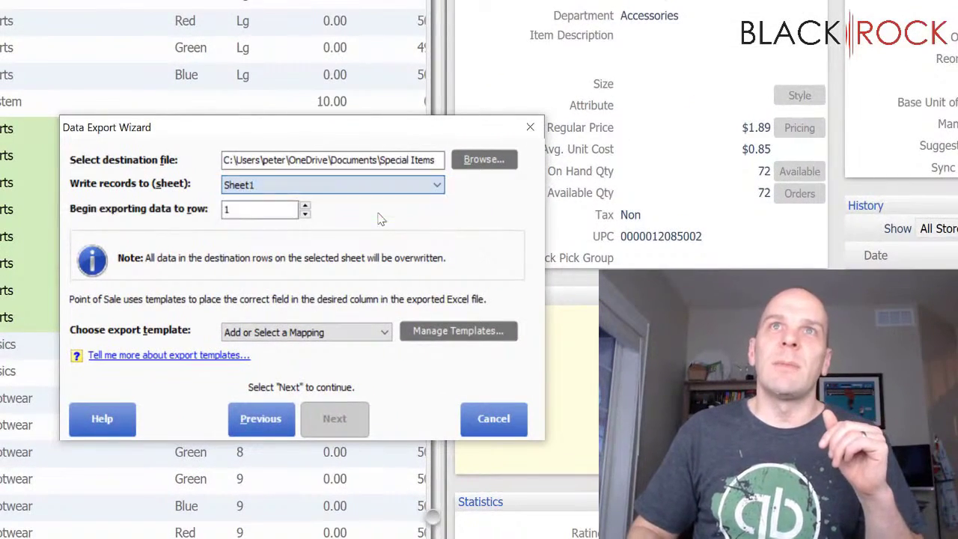
left_click(381, 333)
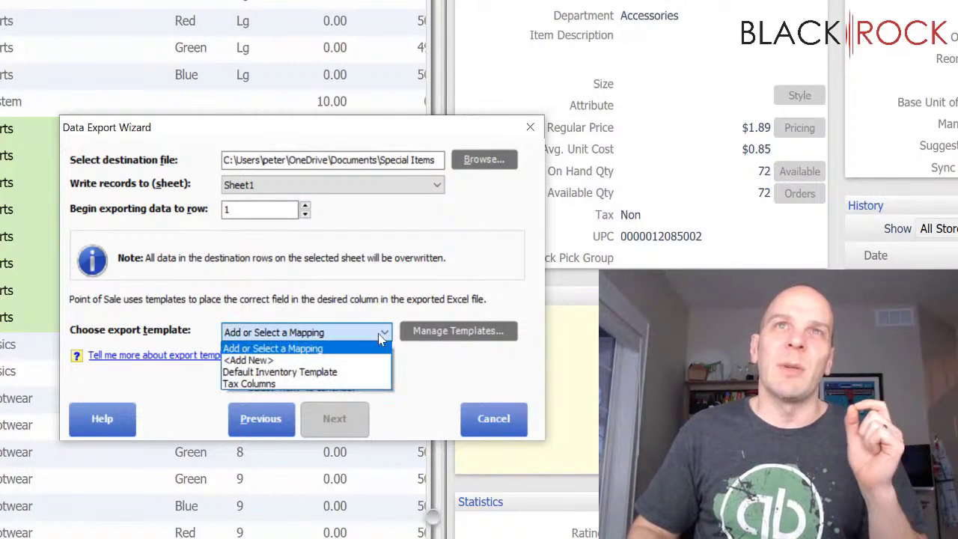
left_click(357, 374)
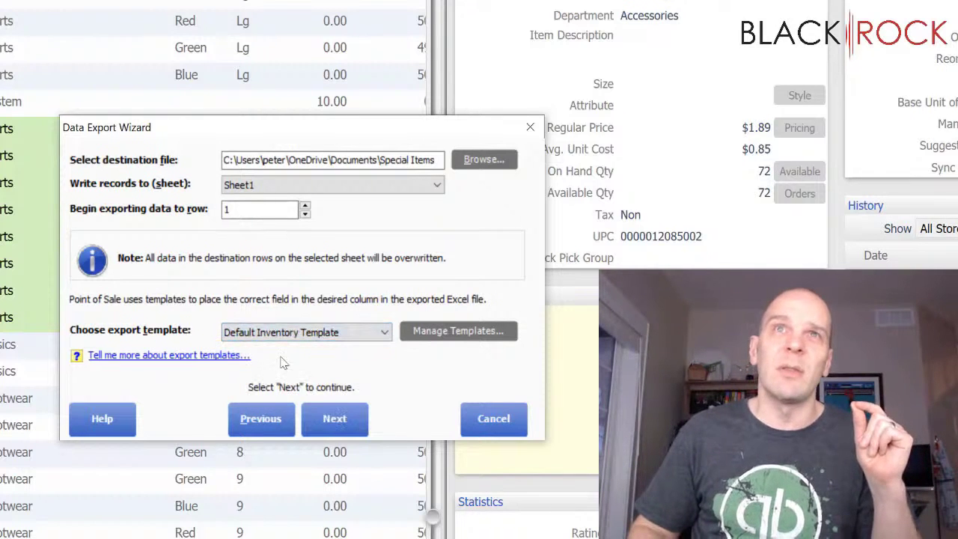
left_click(320, 422)
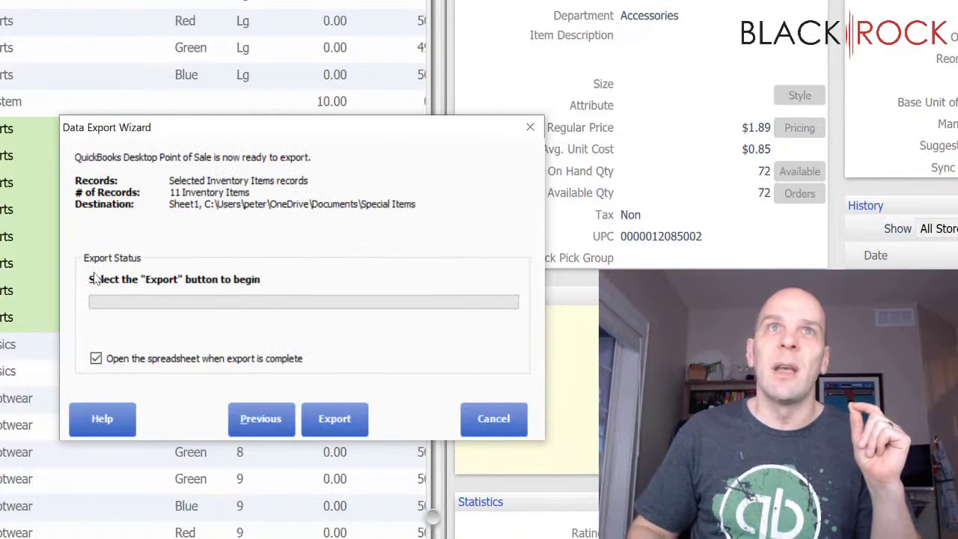
left_click(352, 420)
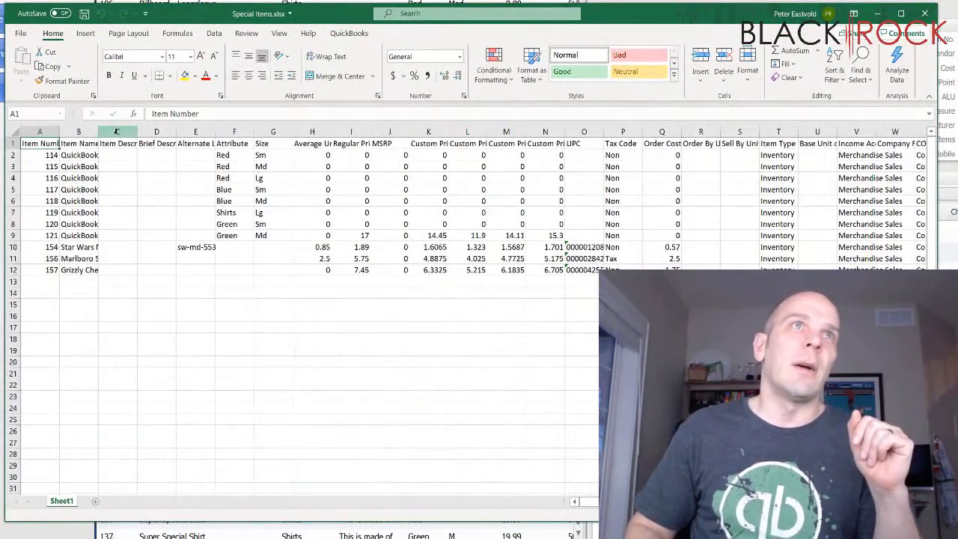
Widen the Item Name column in the exported Excel sheet and review the exported fields, including the shirts' Size and Attribute values
left_click_drag(98, 132, 311, 157)
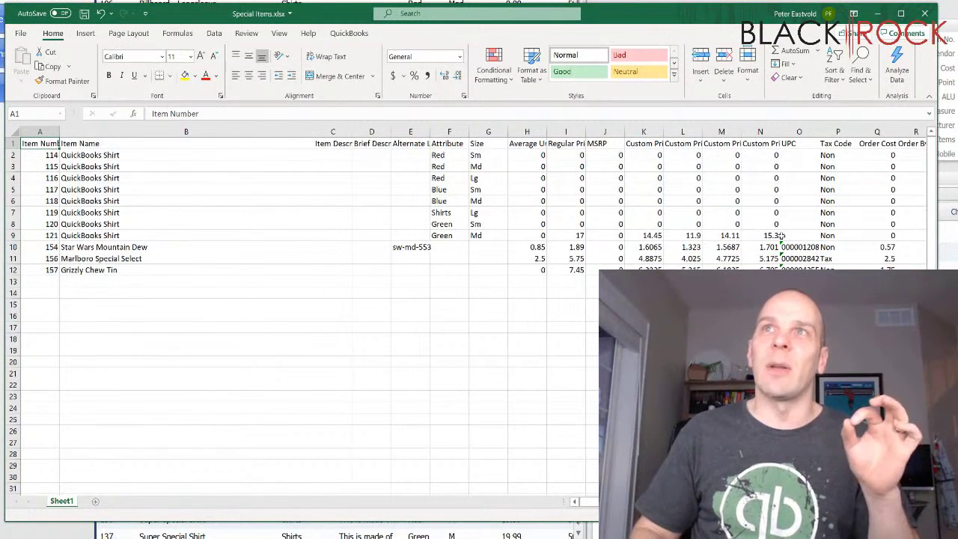
left_click_drag(589, 500, 657, 501)
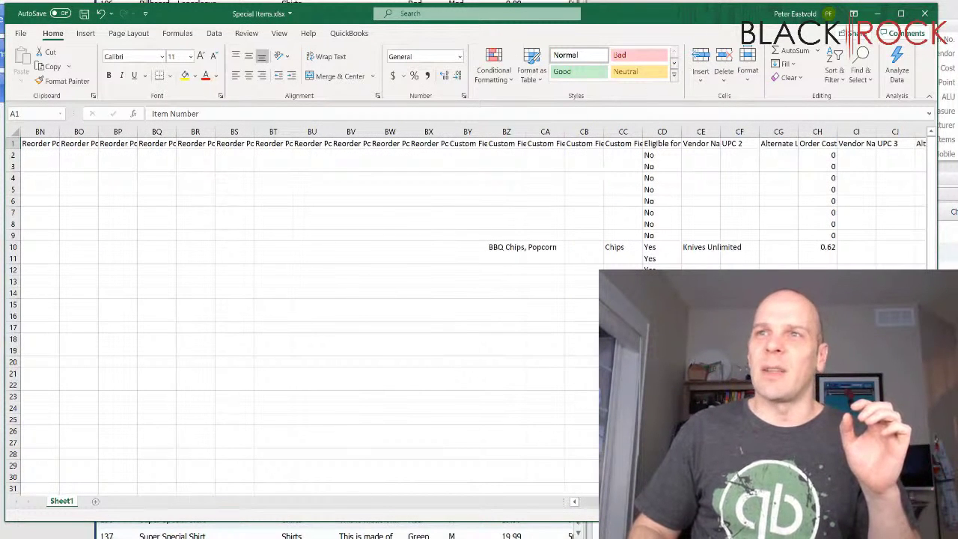
left_click_drag(657, 501, 479, 224)
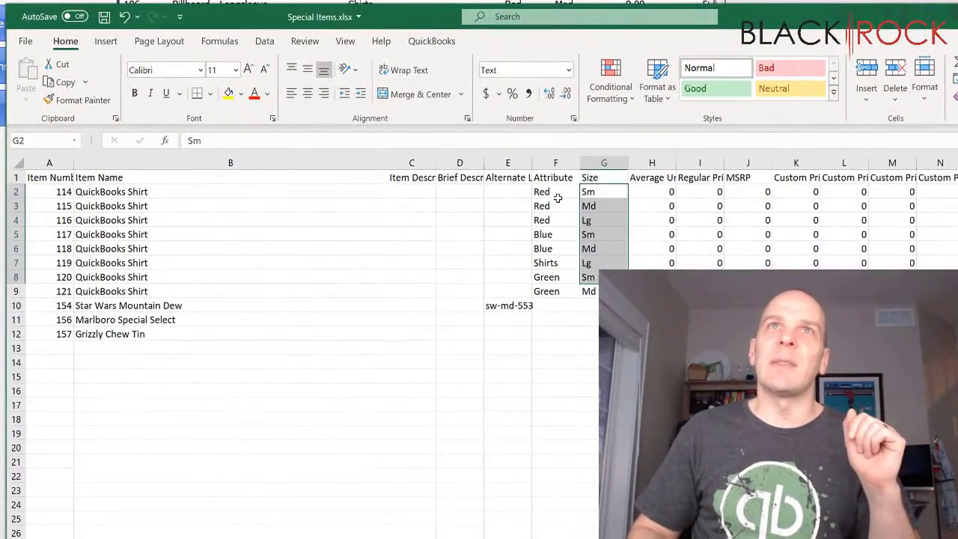
left_click_drag(557, 198, 557, 263)
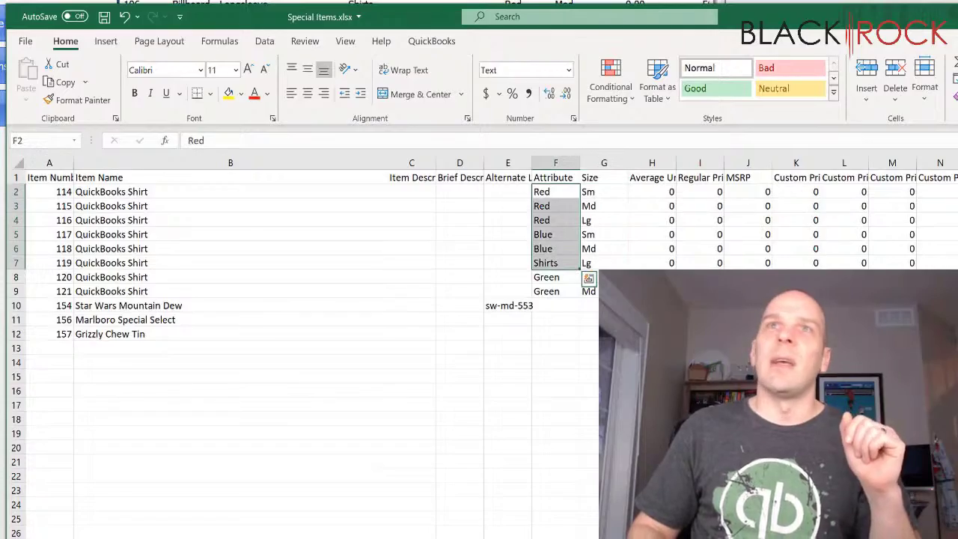